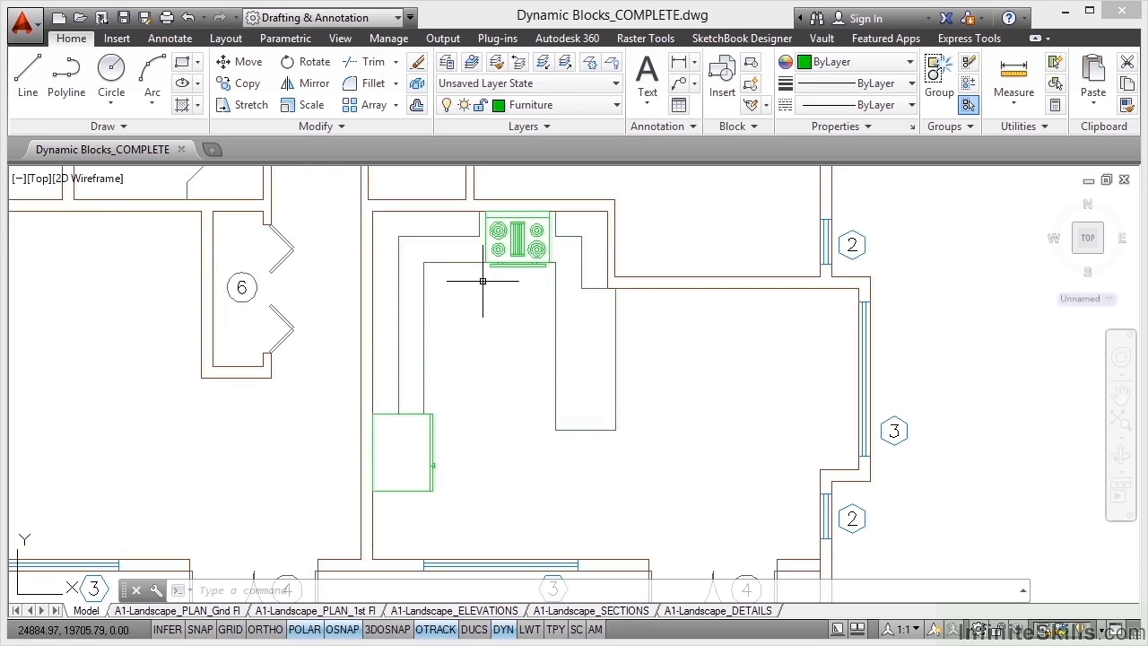
Keep Furniture as the current layer
mouse_move(500, 259)
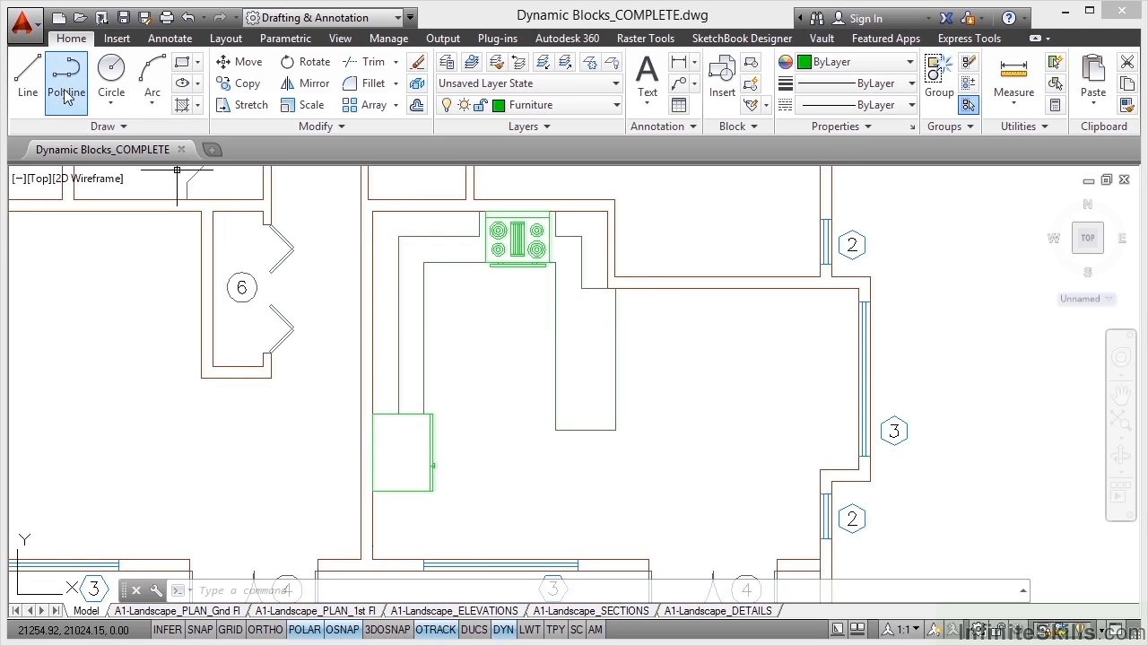
left_click(596, 108)
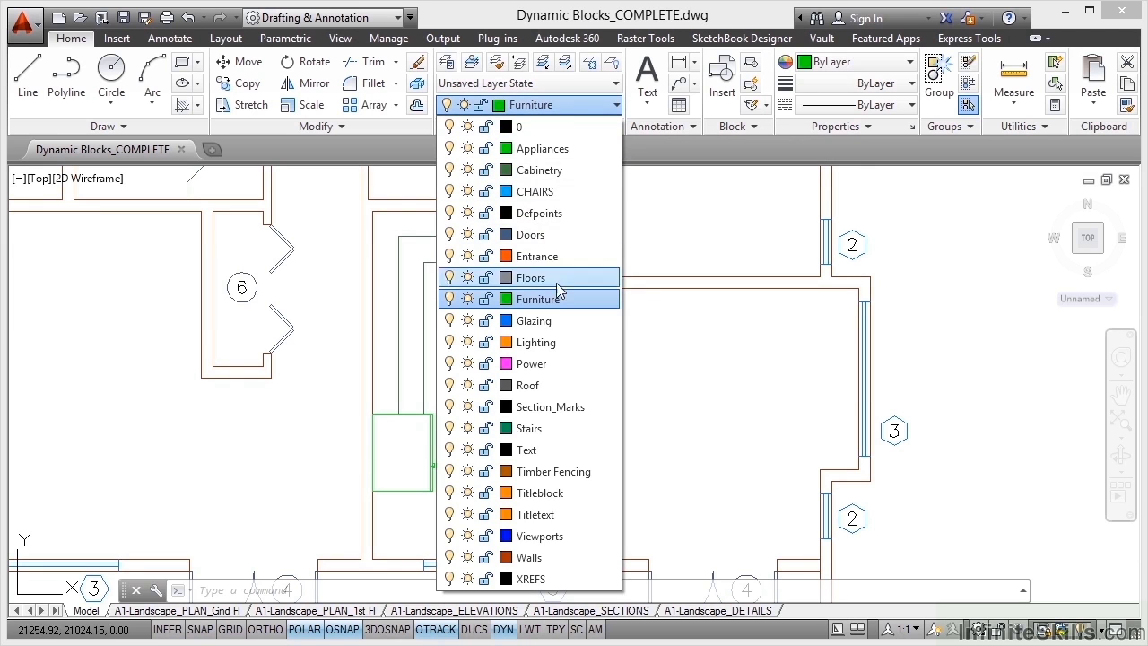
left_click(549, 300)
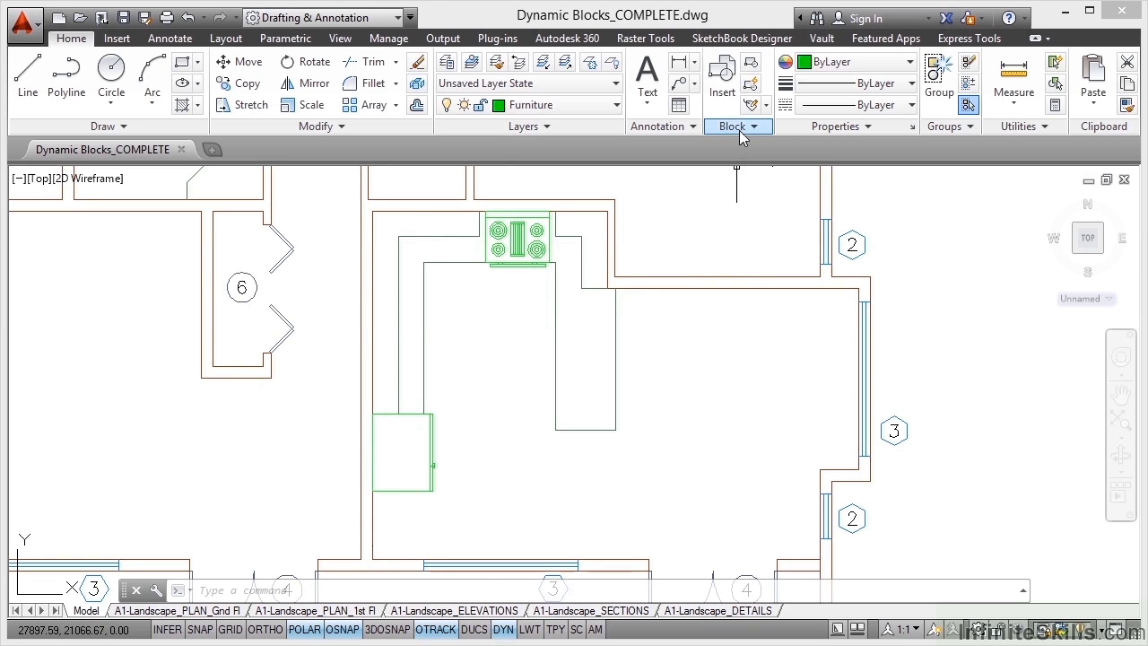
Start a block insertion and choose the Table block in the Insert dialog
left_click(723, 79)
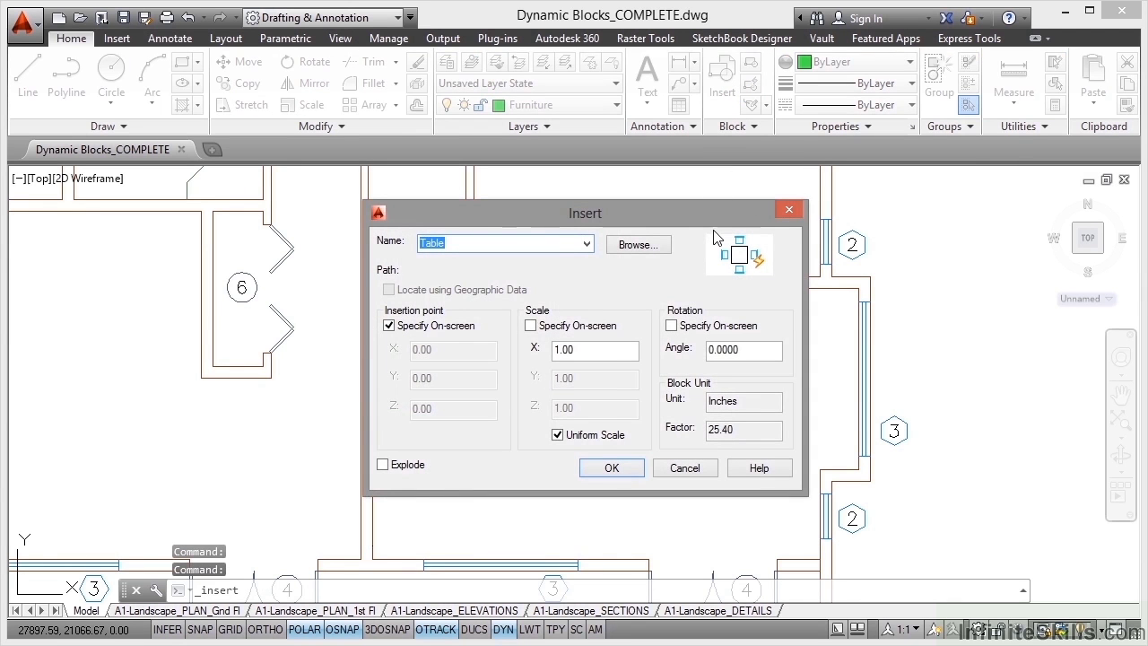
left_click_drag(680, 216, 697, 150)
left_click(606, 179)
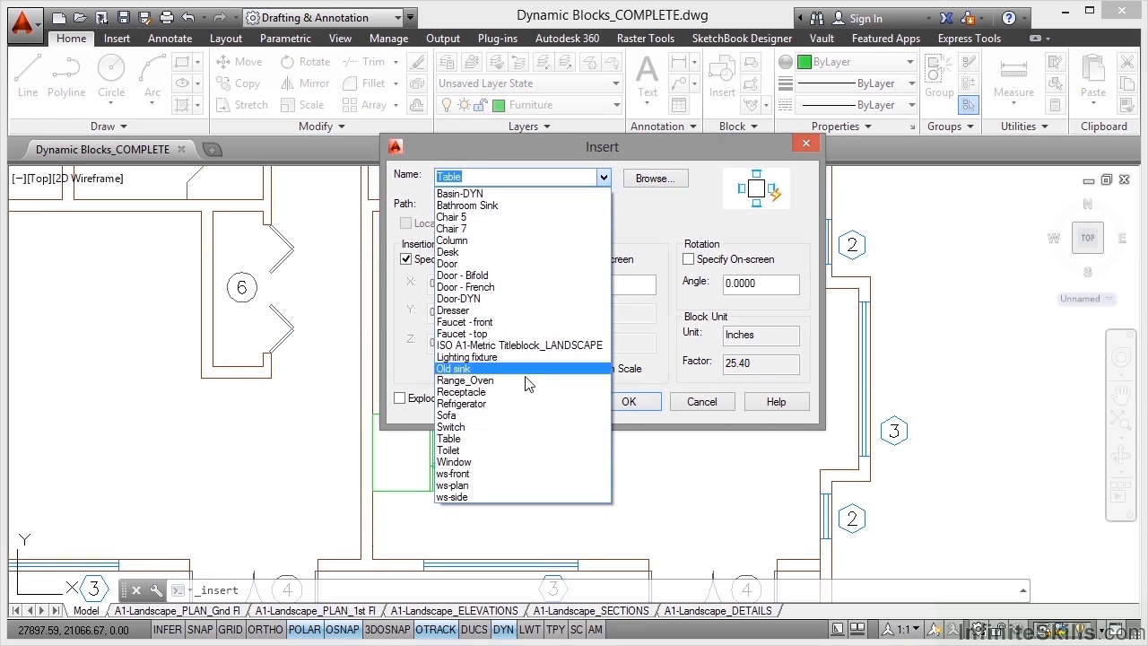
left_click(463, 443)
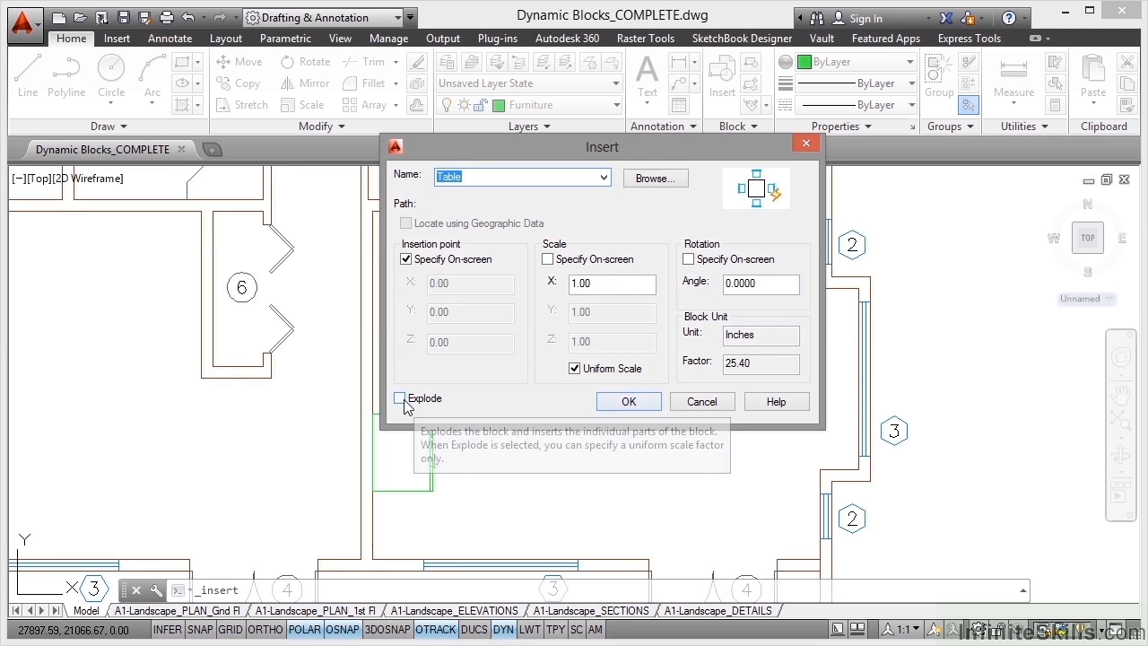
Place the Table block in the kitchen's open area near the window and select it
left_click(628, 401)
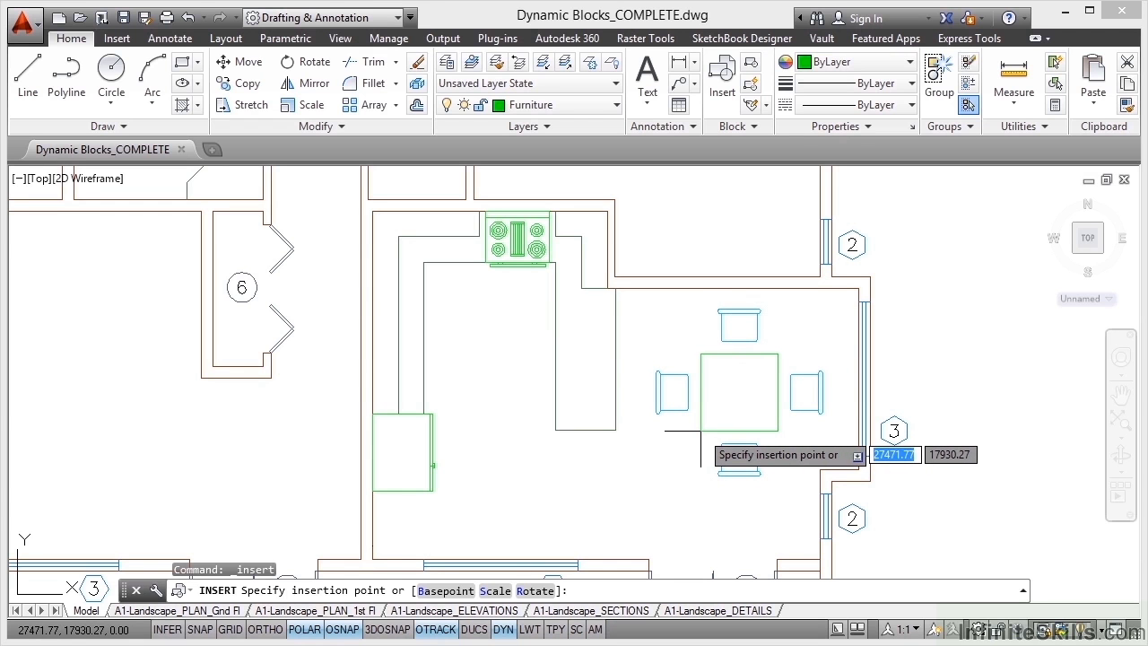
left_click(701, 431)
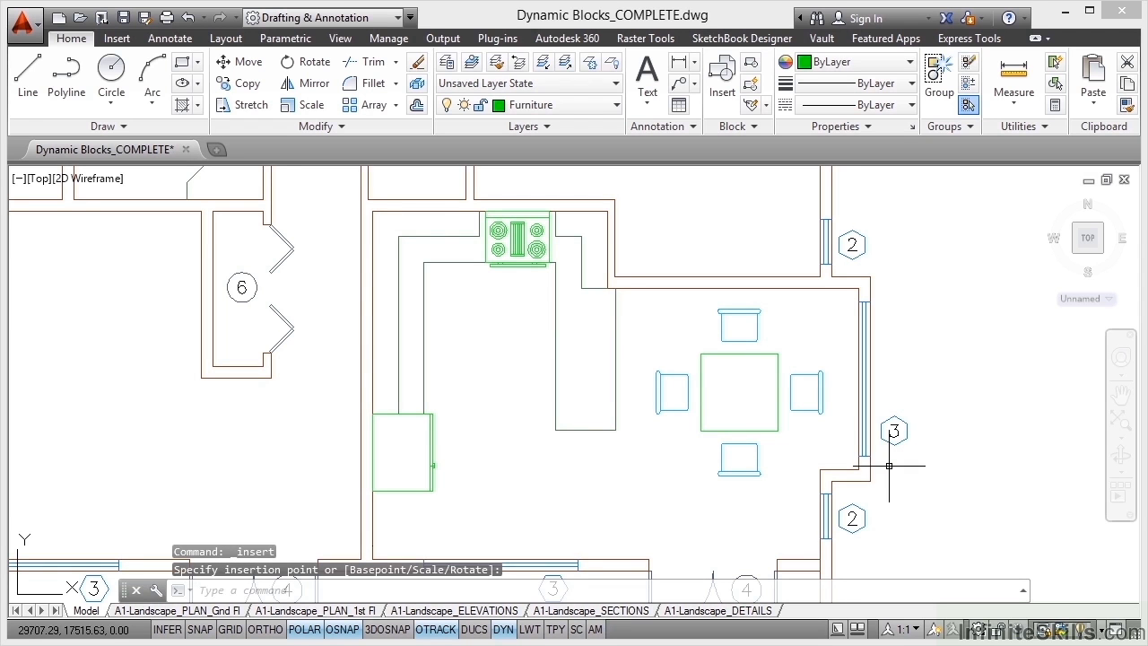
left_click(777, 385)
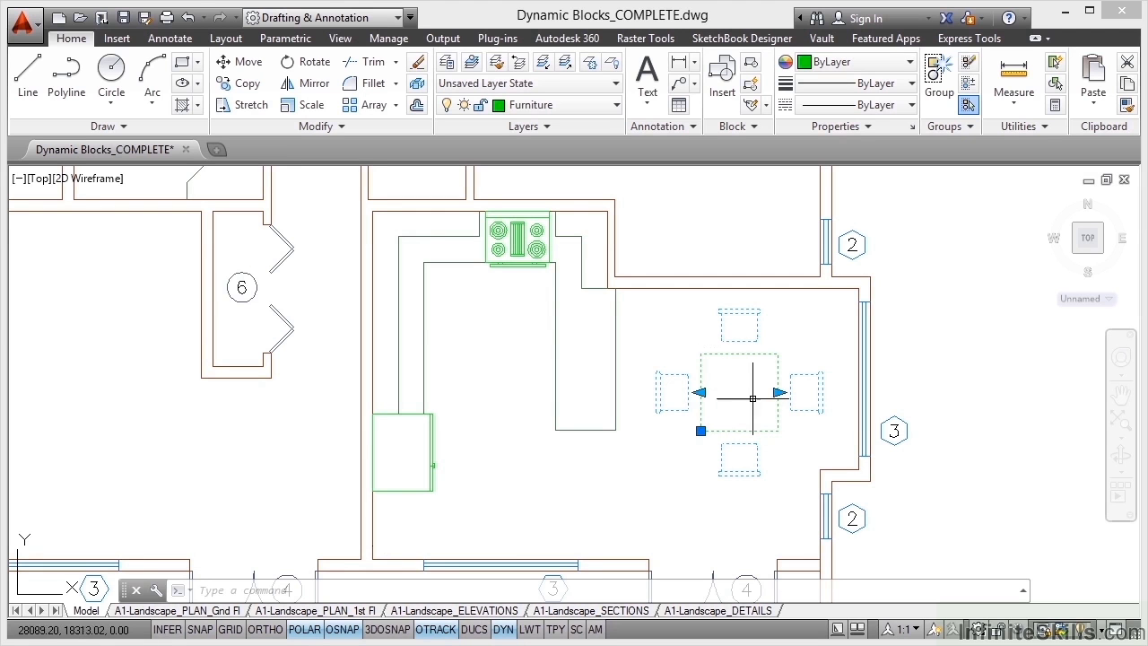
left_click(778, 392)
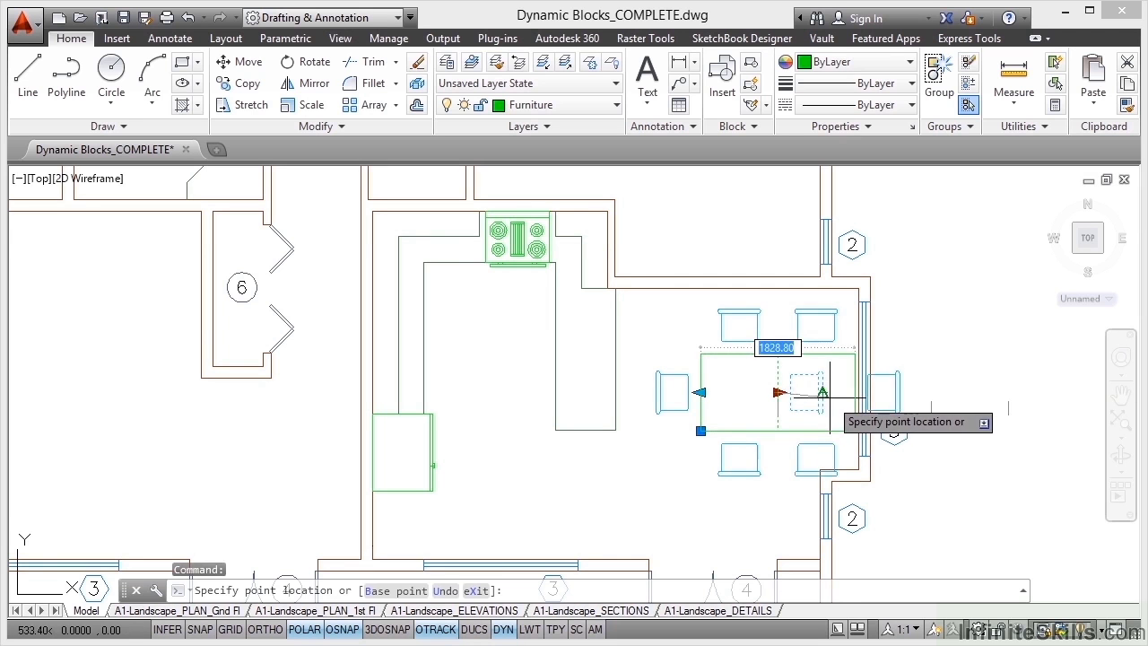
left_click(857, 393)
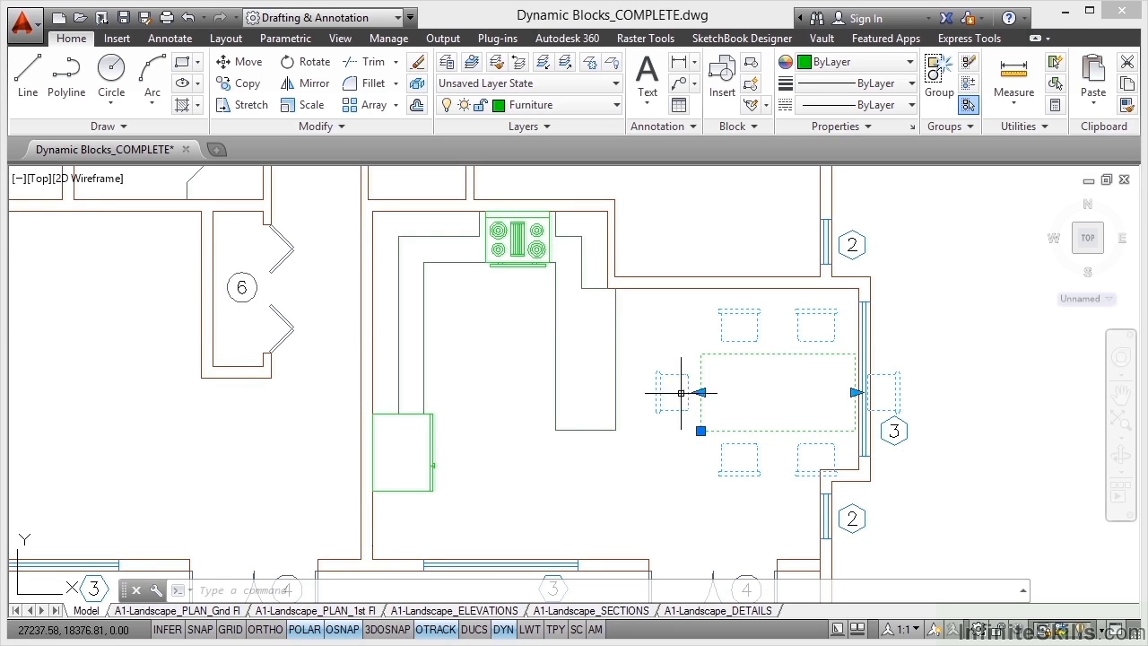
left_click(856, 392)
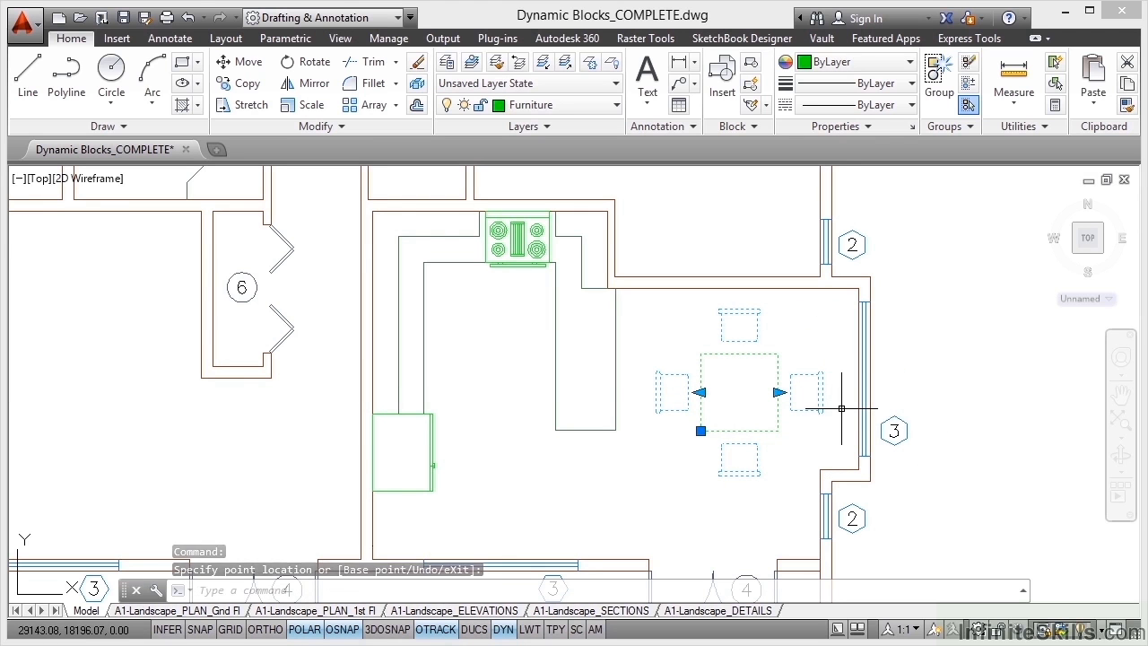
key("Escape")
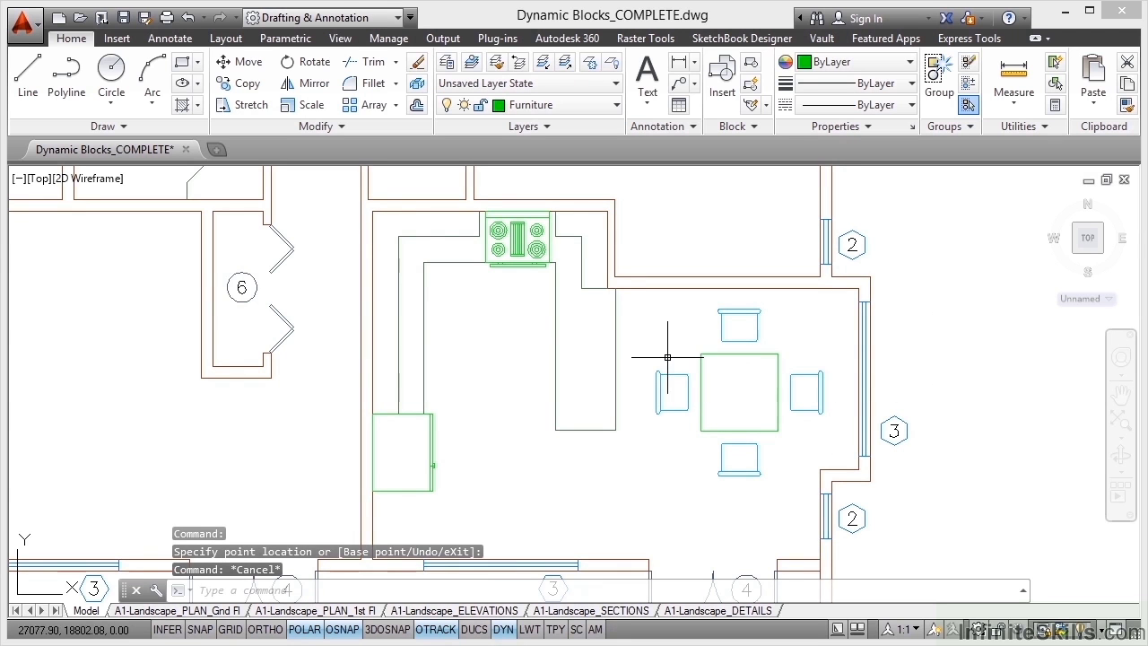
Deselect the table, then pan and zoom to the bathroom beside door 5 on the other plan
scroll(668, 355, "down", 3)
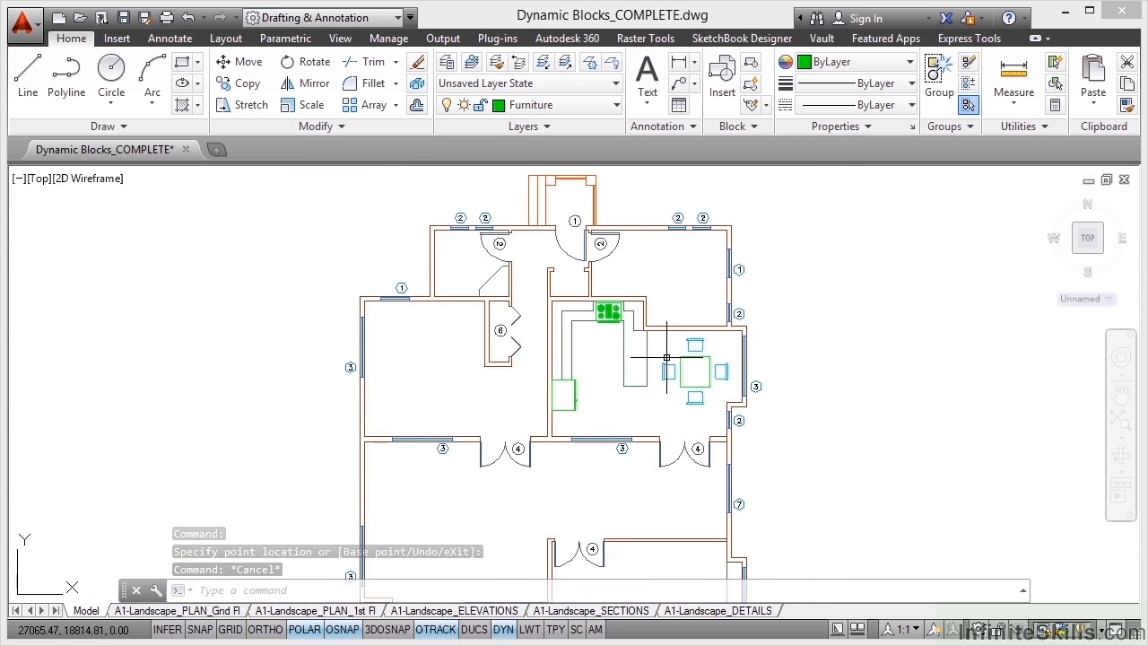
left_click(710, 379)
key("Escape")
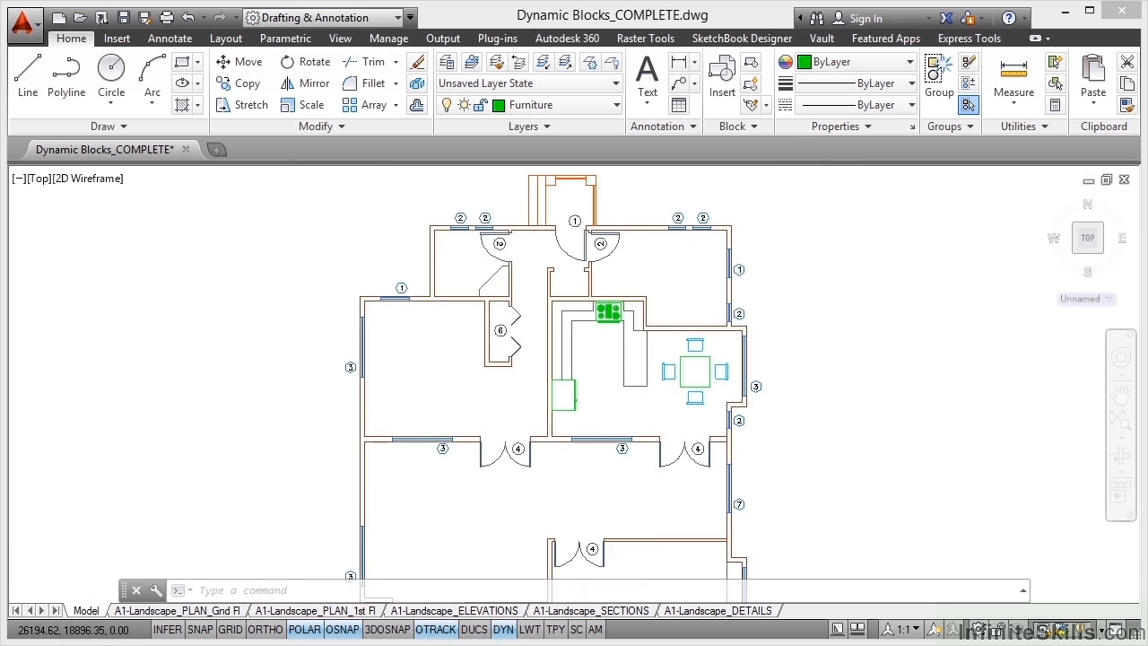
scroll(639, 355, "down", 3)
middle_click_drag(884, 386, 499, 361)
scroll(634, 390, "up", 5)
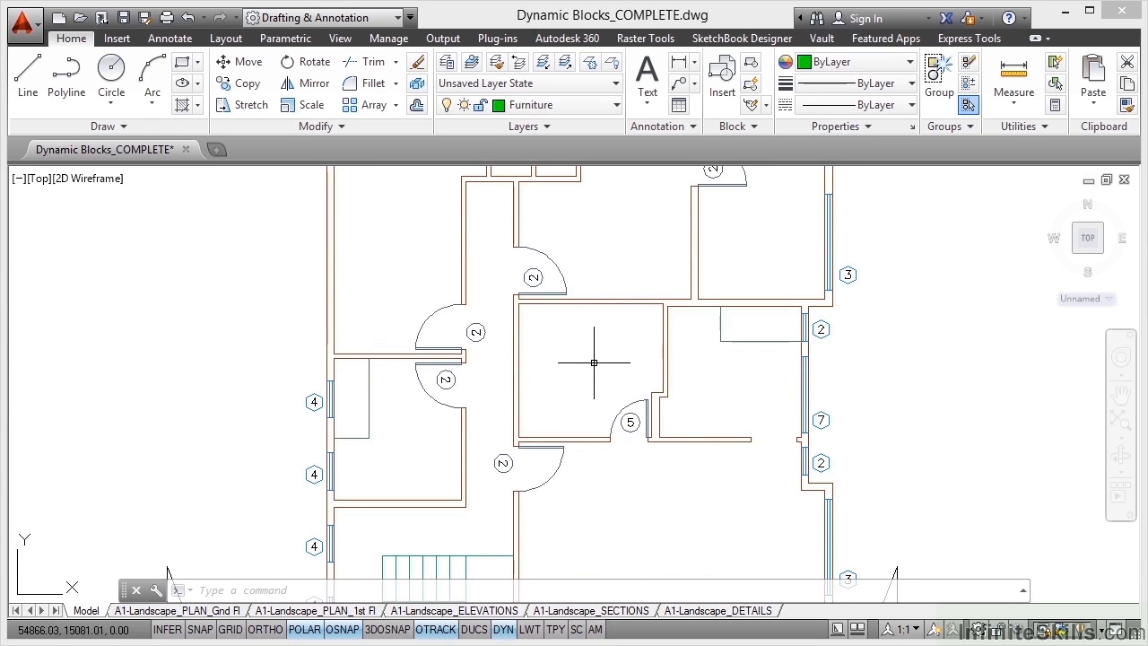
scroll(587, 364, "up", 4)
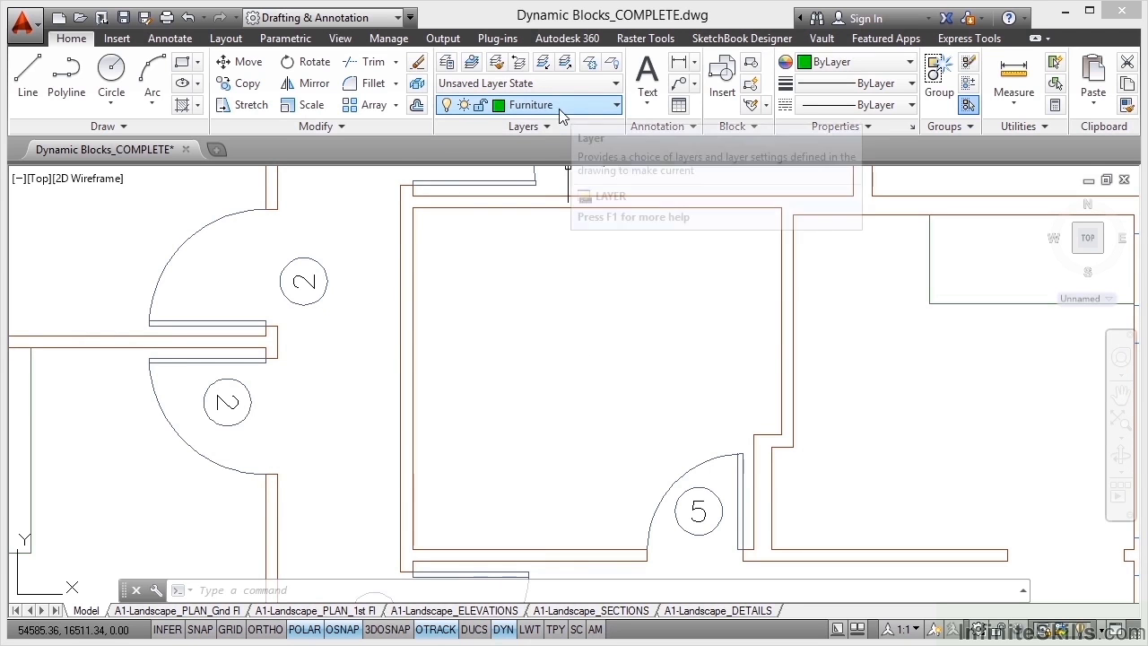
Add a layer named 'Sanitary' in the Layer Properties Manager and make it current
left_click(612, 108)
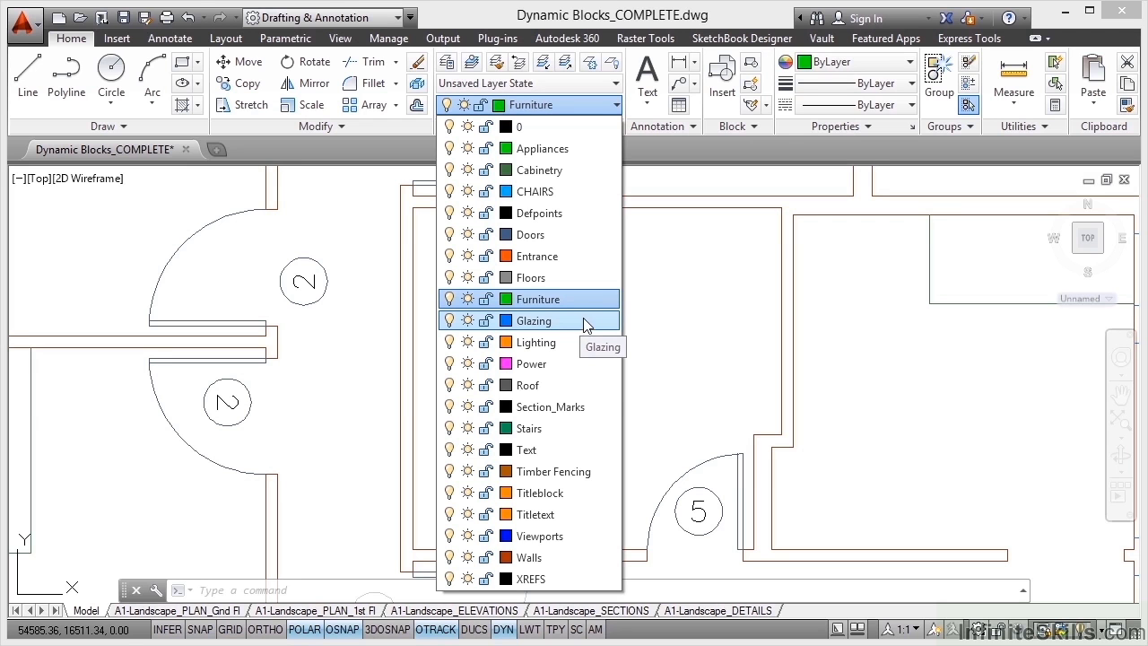
left_click(693, 321)
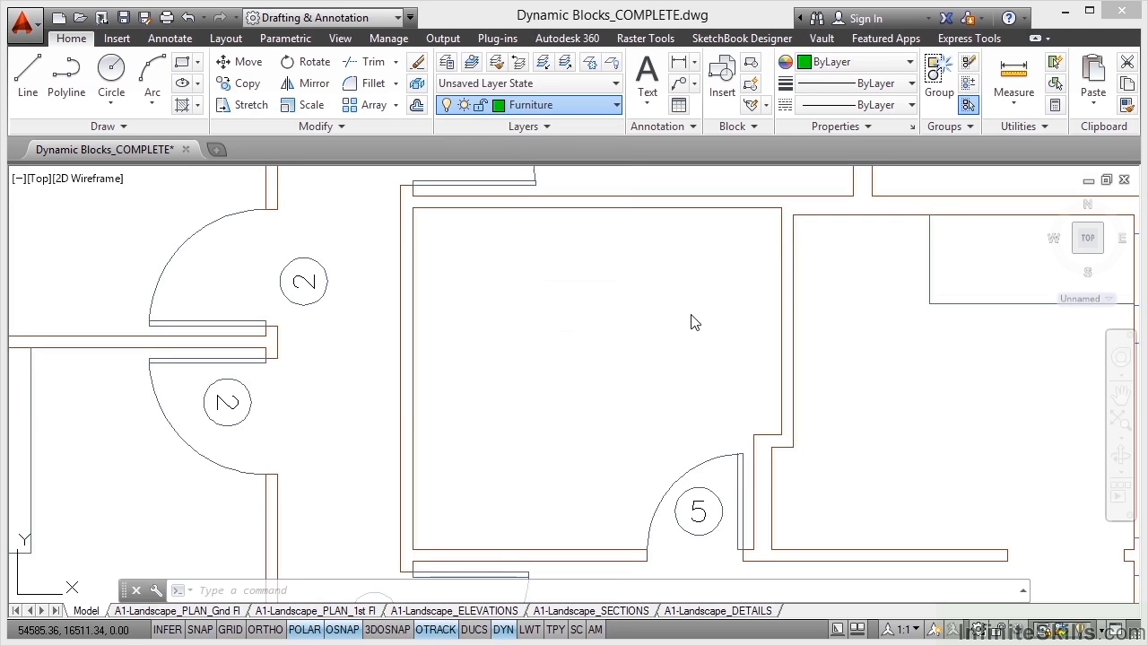
left_click(453, 67)
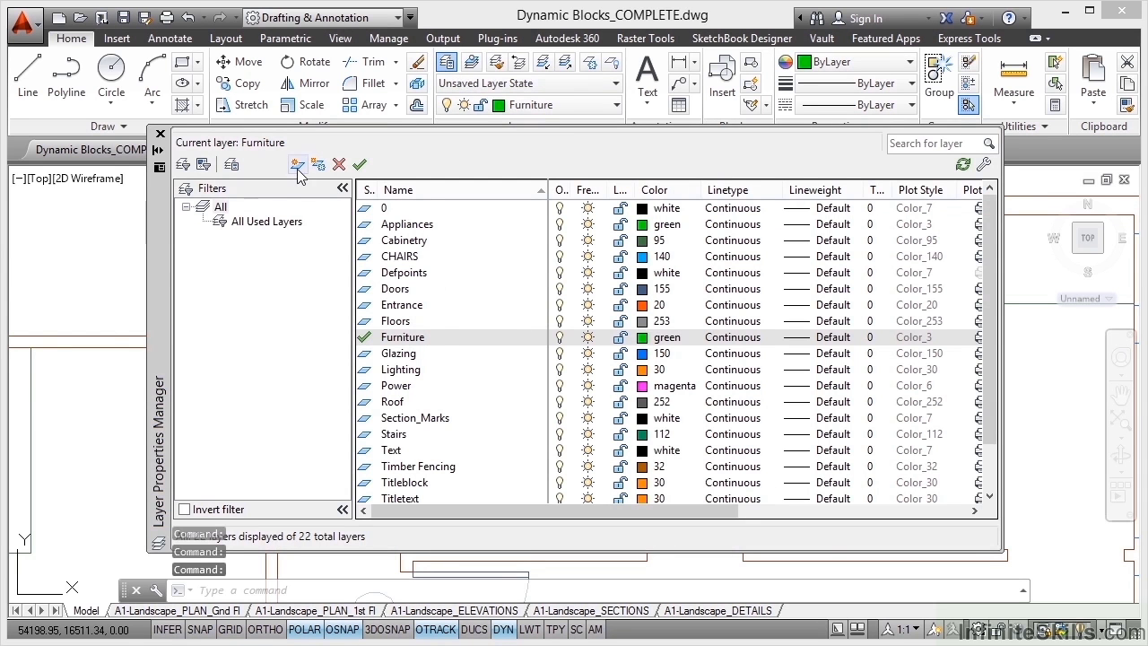
left_click(298, 165)
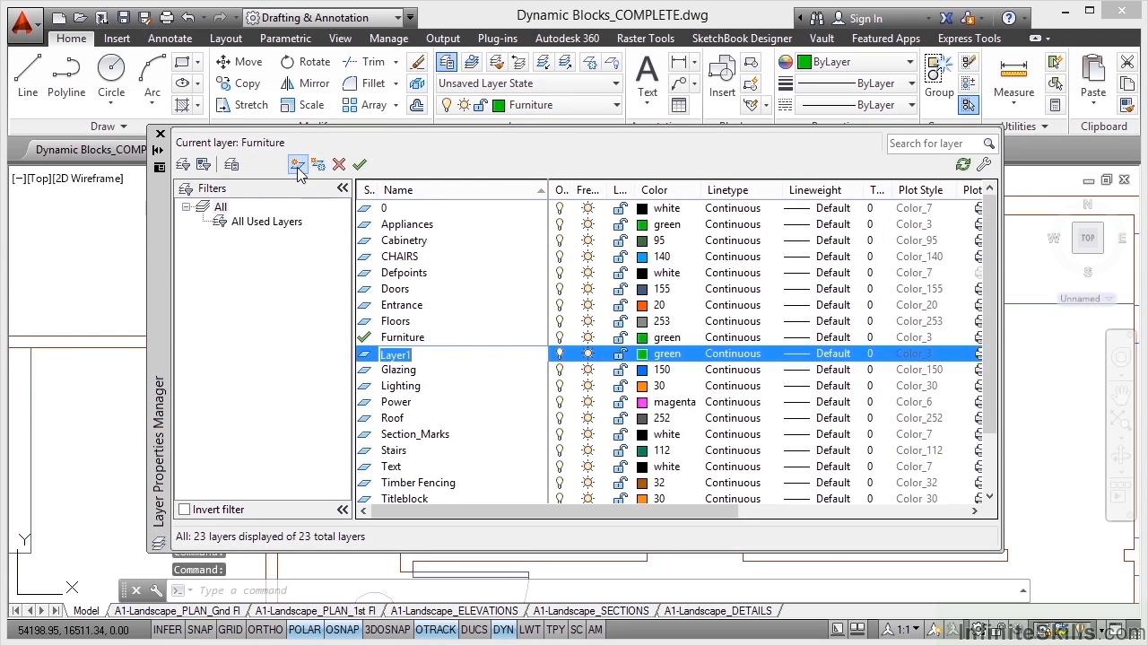
type("Sanitary")
key("Return")
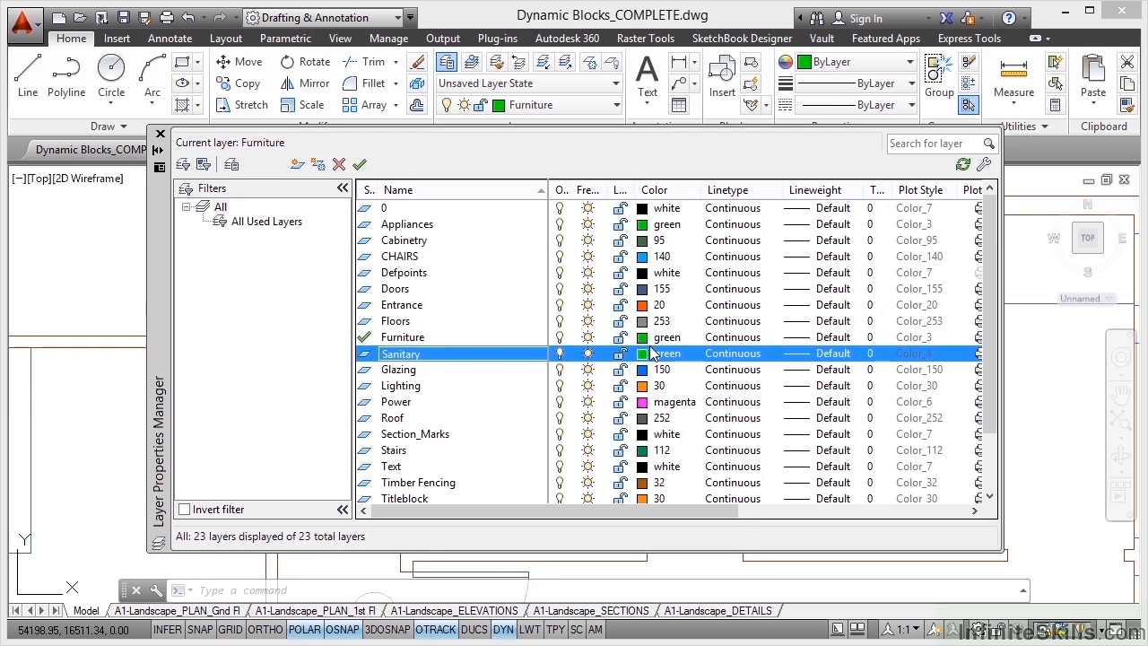
double_click(365, 357)
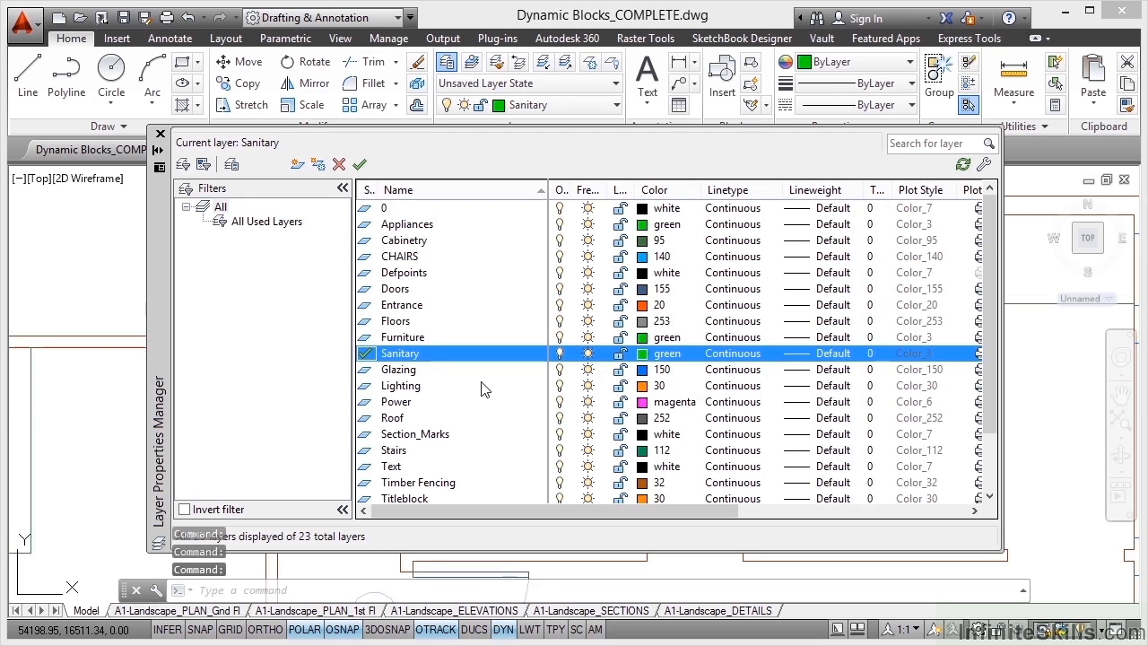
left_click(160, 135)
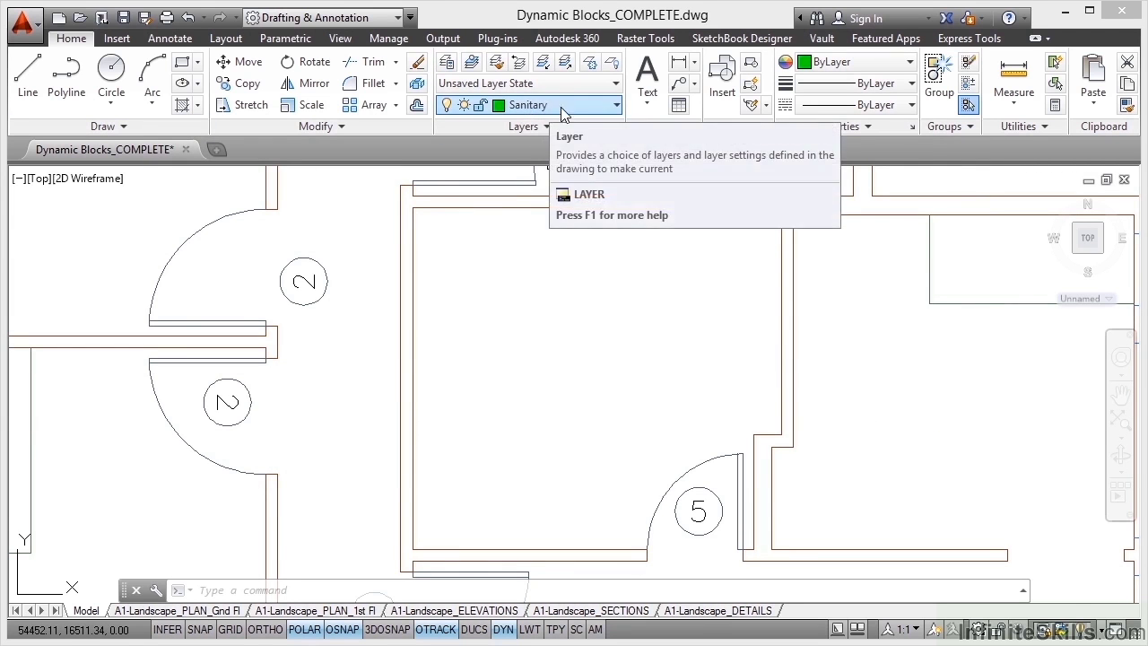
Choose the Basin-DYN block in the Insert dialog and confirm it at normal scale
left_click(720, 92)
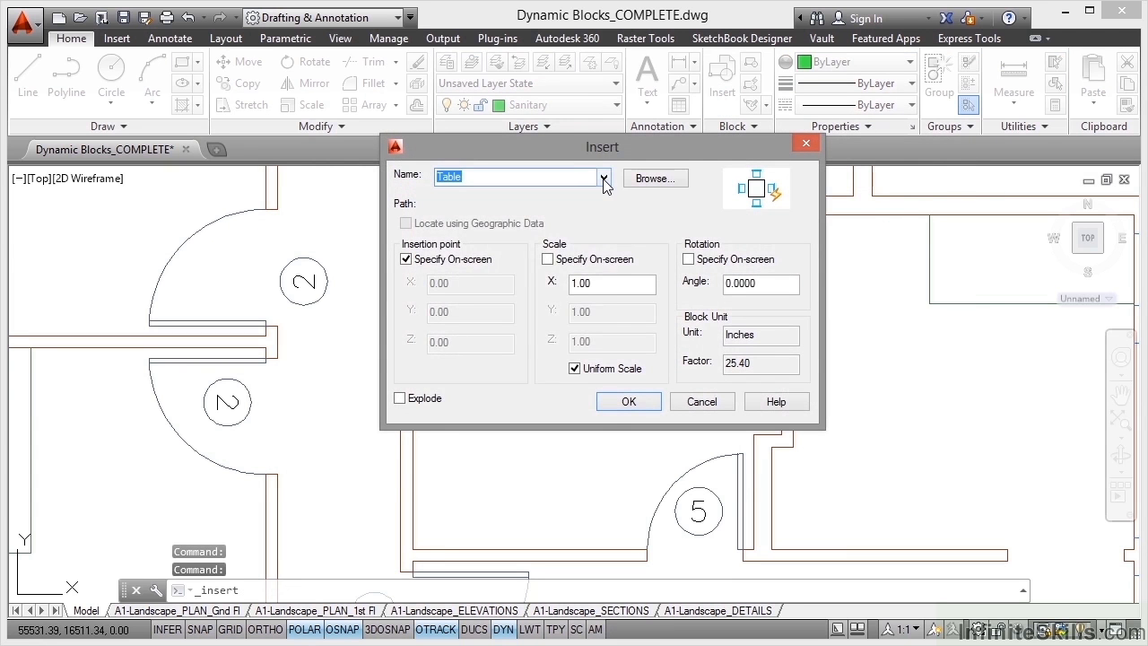
left_click(604, 178)
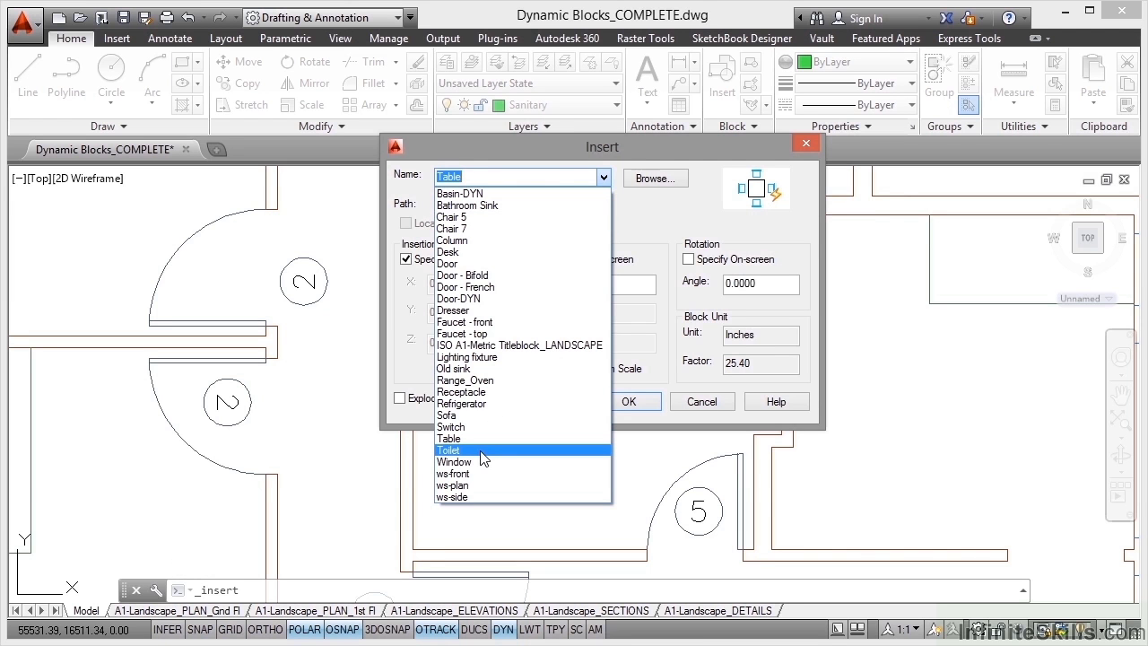
left_click(488, 194)
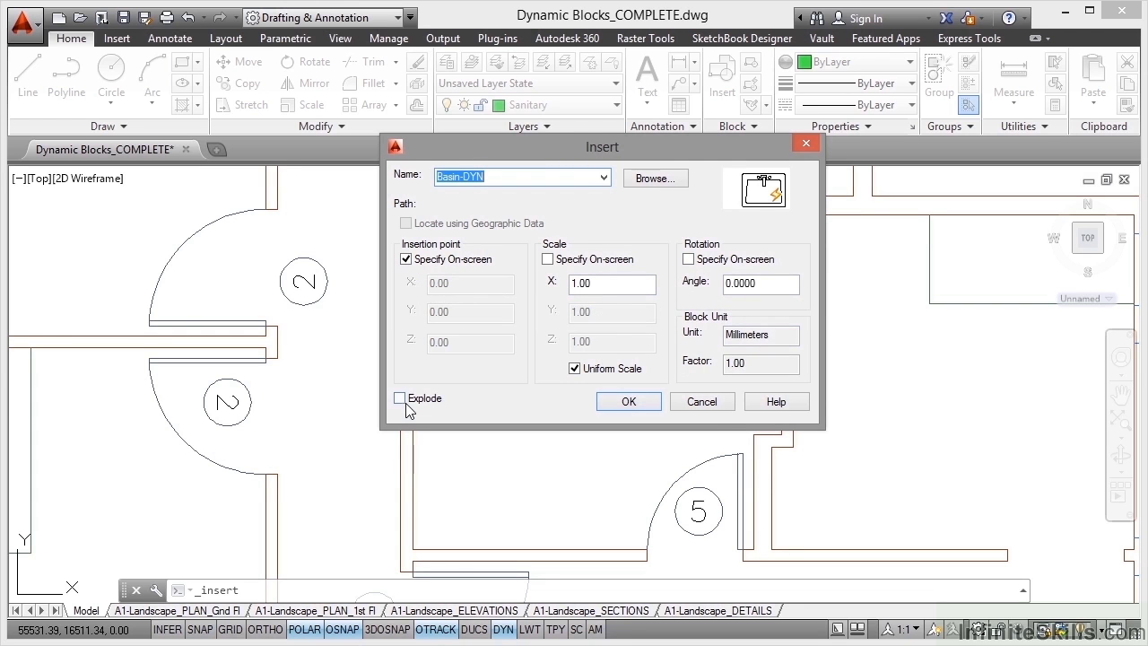
left_click(628, 402)
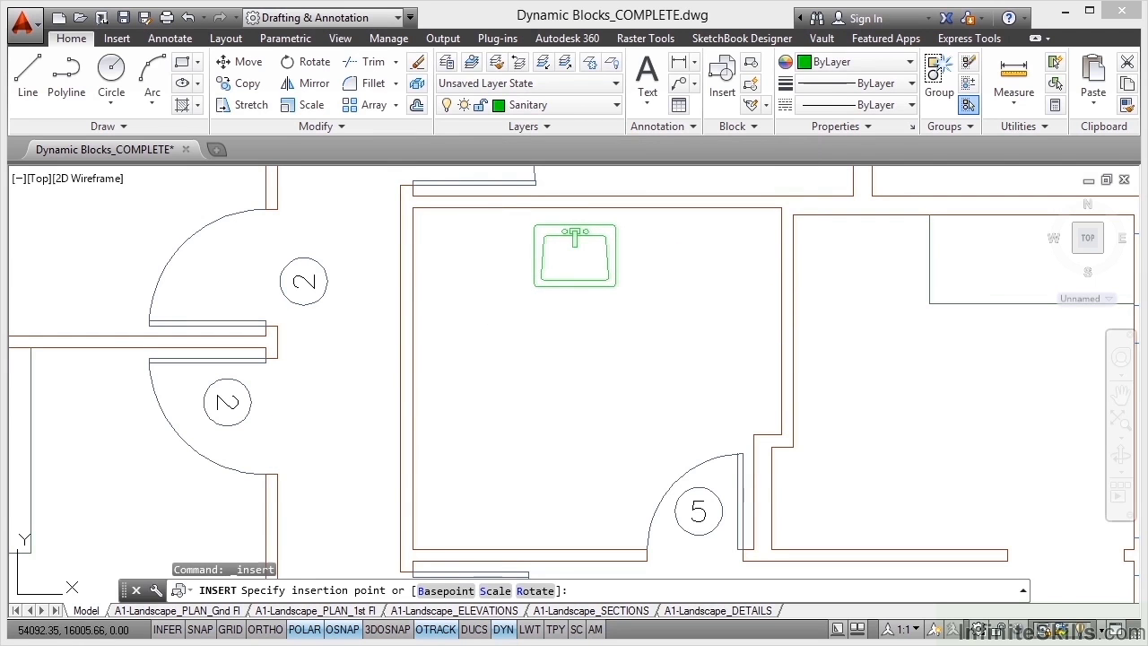
Place the basin in the bathroom and move it against the top wall
left_click(575, 255)
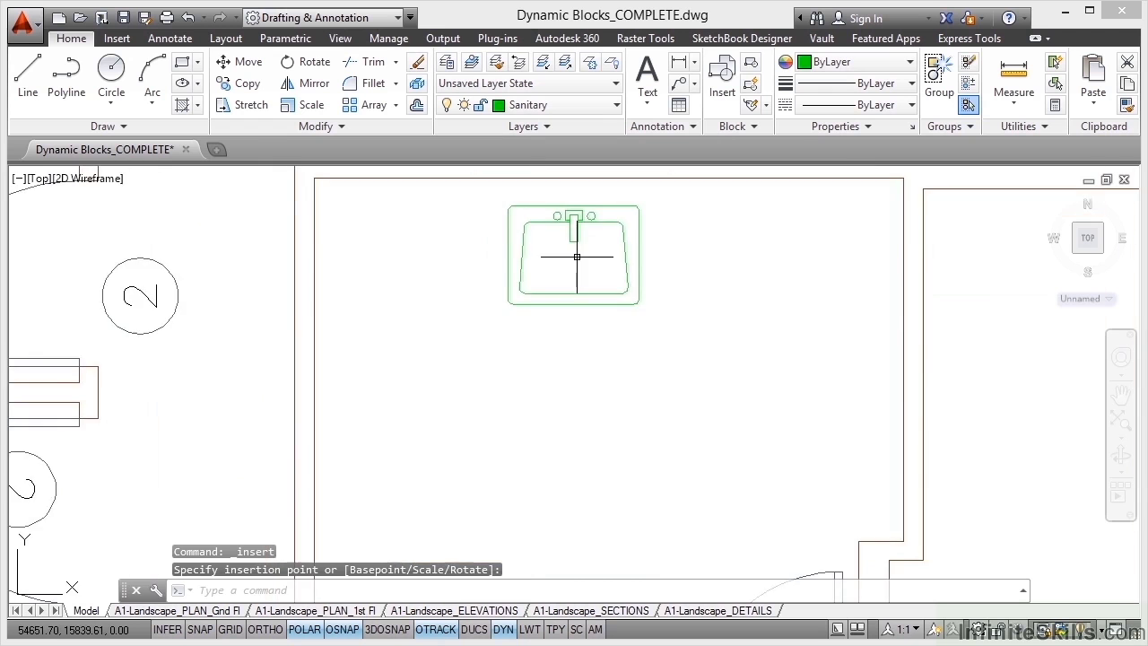
scroll(597, 296, "up", 2)
left_click(630, 325)
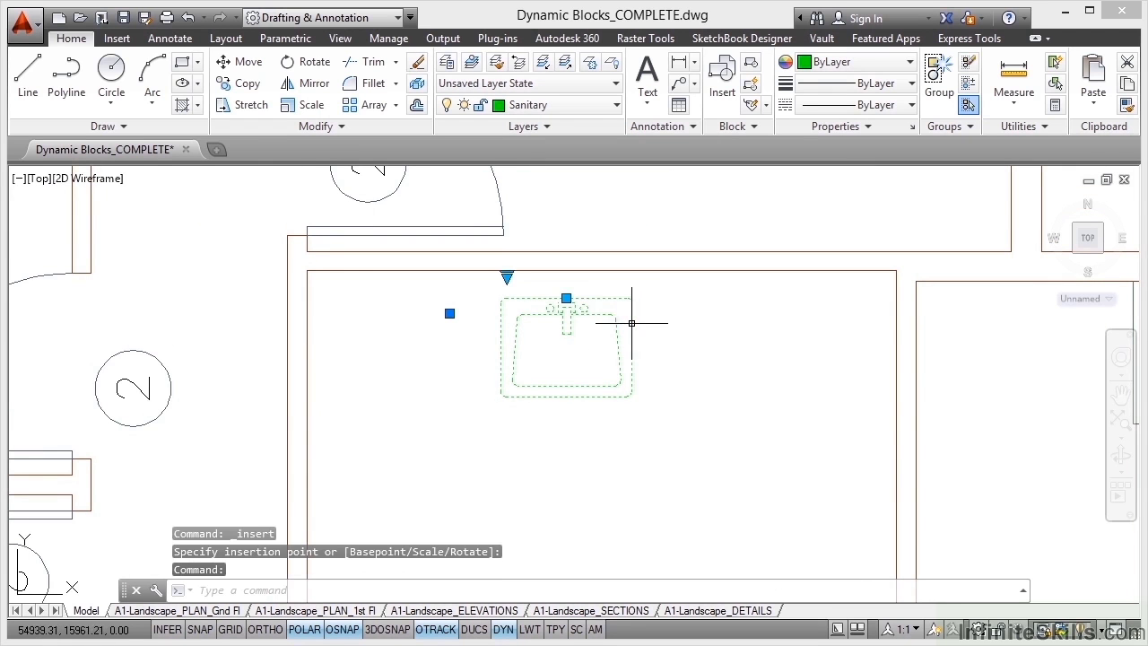
left_click(566, 298)
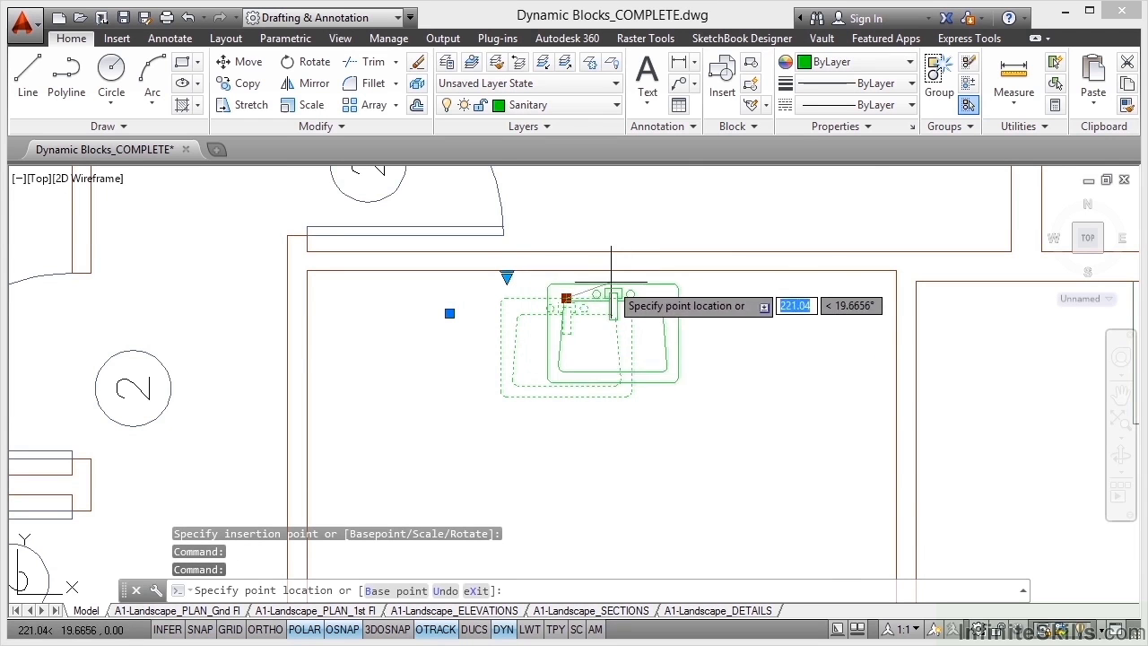
left_click(602, 270)
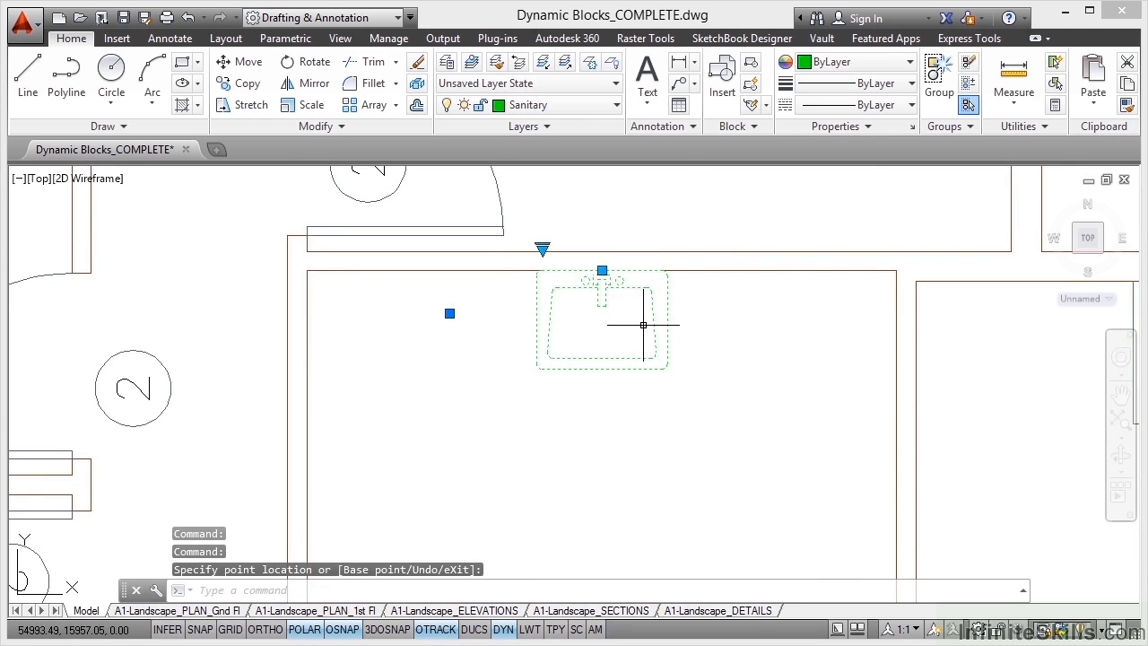
key("Escape")
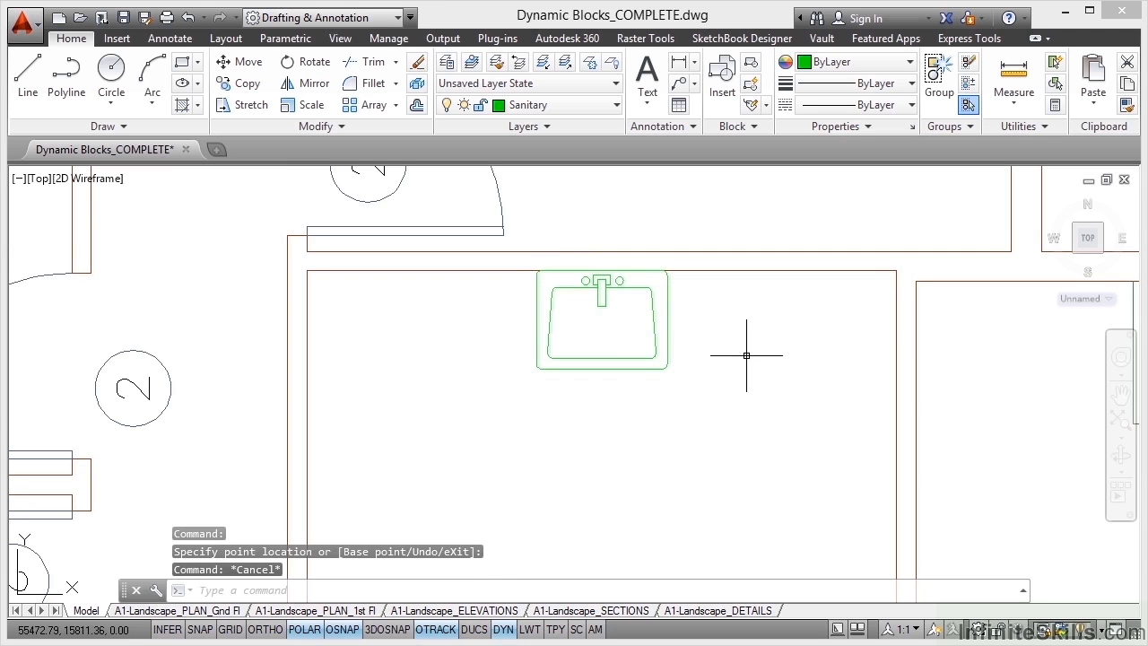
Switch the basin through Basin-SIDE and Basin-FRONT views, then back to Basin-PLAN
left_click(668, 308)
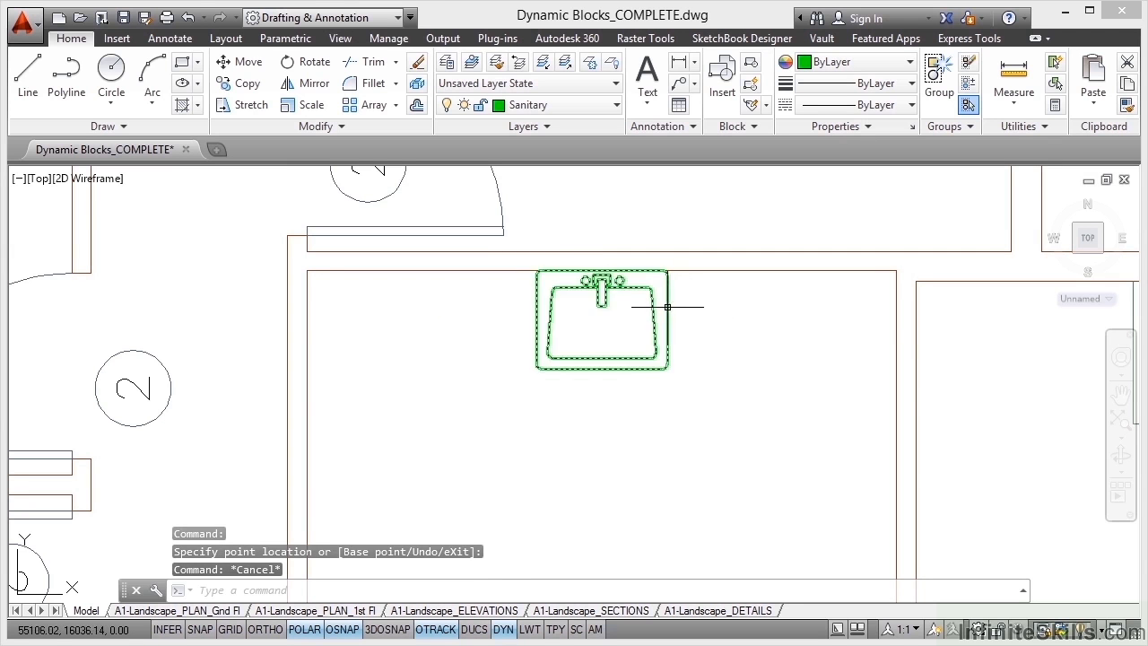
left_click(543, 248)
left_click(581, 283)
left_click(543, 247)
left_click(576, 297)
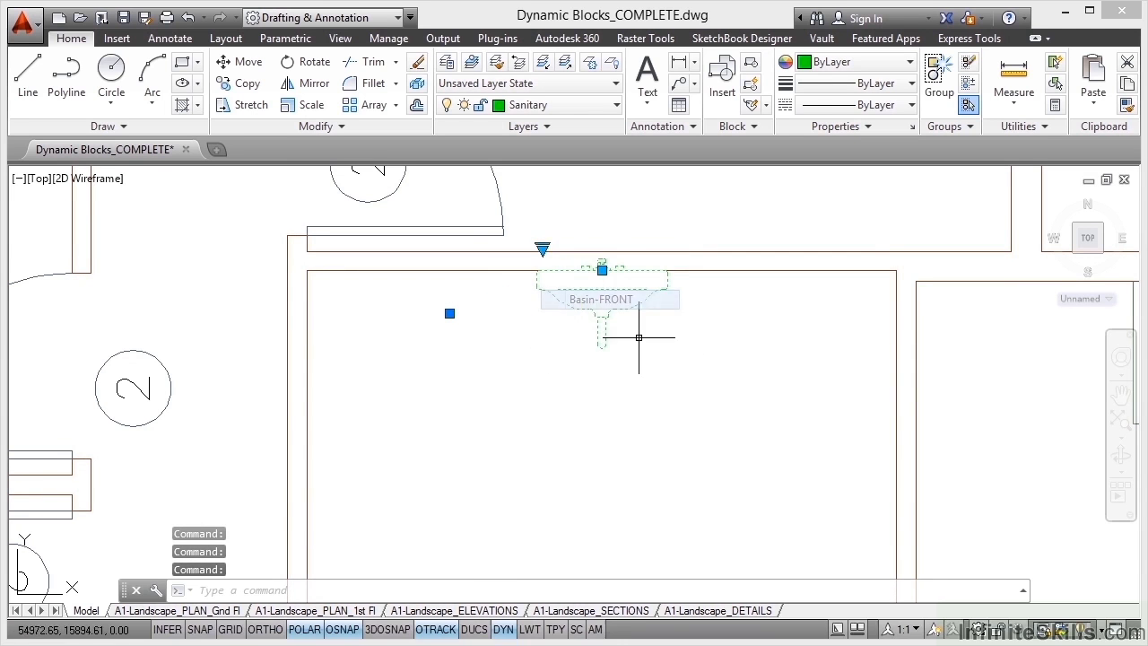
left_click(542, 248)
left_click(599, 258)
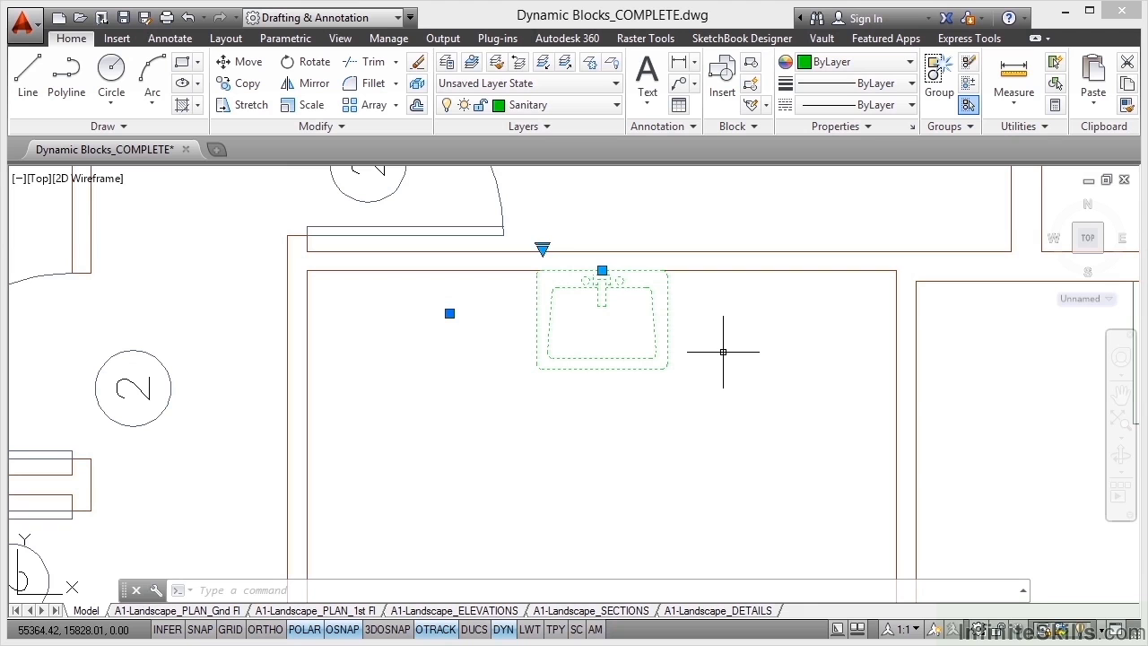
key("Escape")
key("Escape")
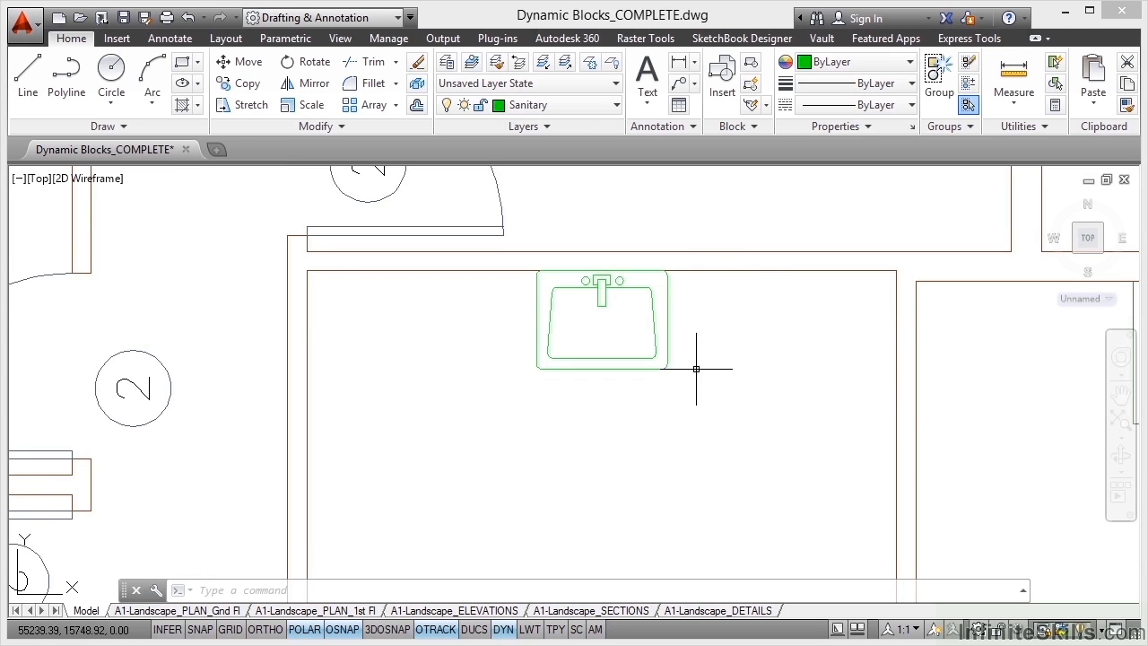
Insert the Toilet block on the bathroom's top wall, right of the basin
left_click(719, 82)
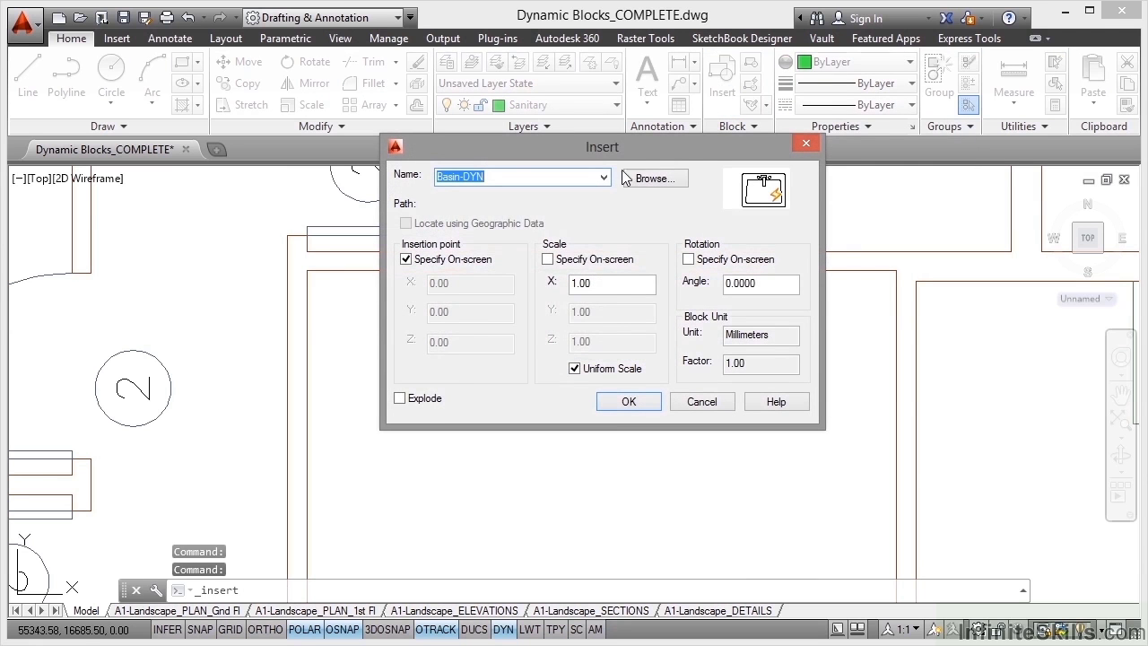
left_click(604, 176)
left_click(538, 451)
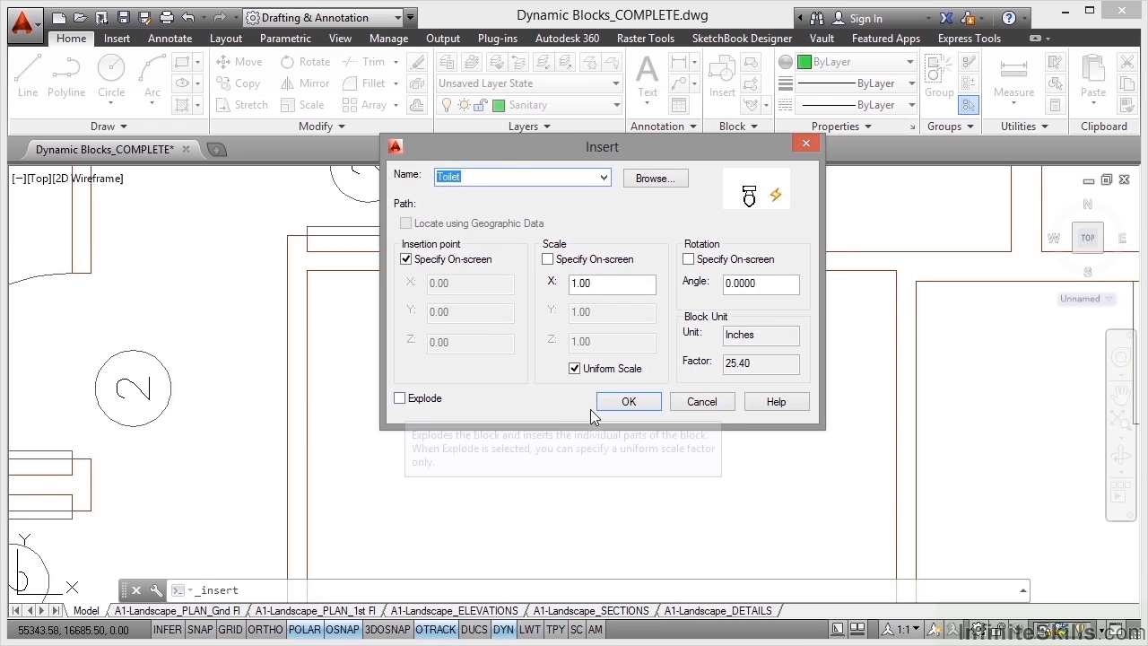
left_click(624, 403)
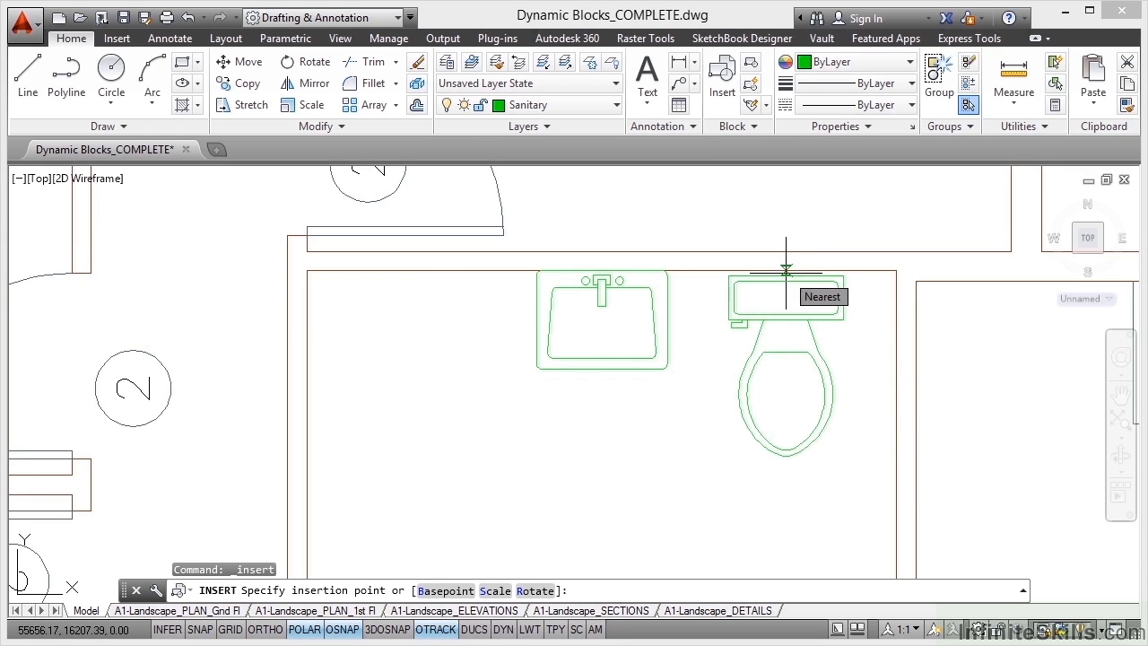
left_click(786, 271)
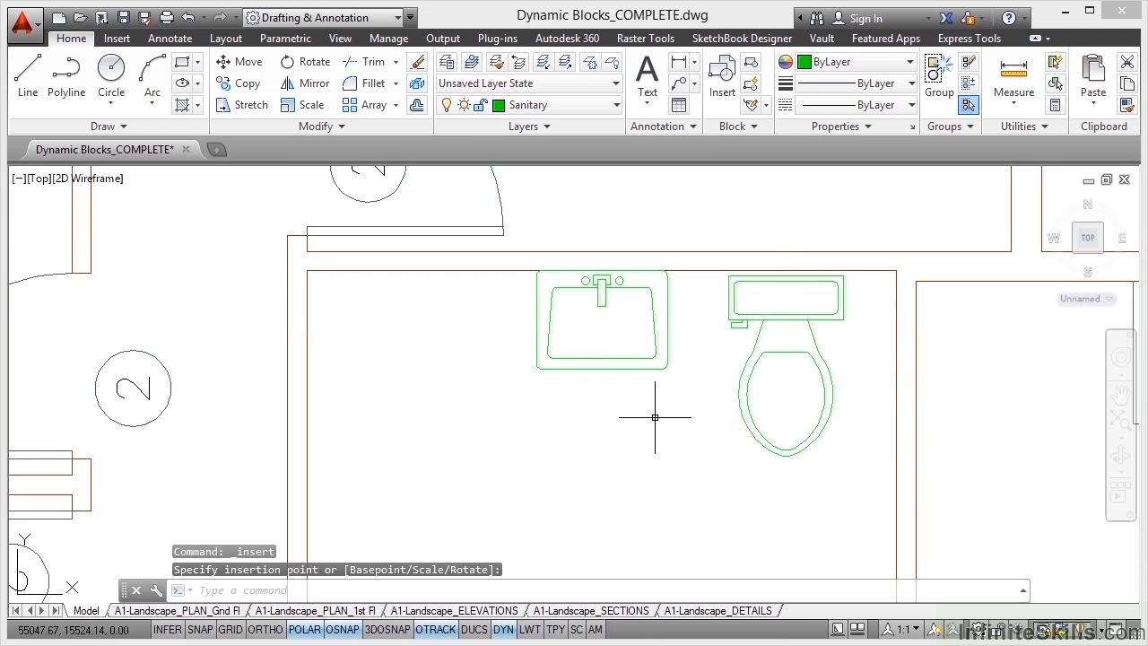